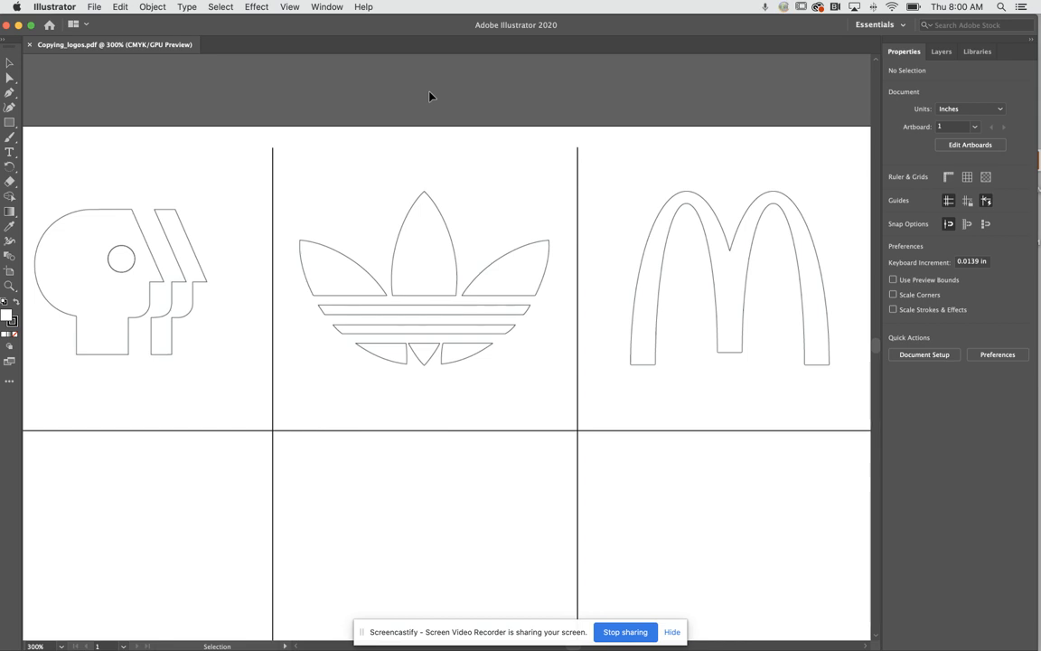
# Activate the Pen tool and set the fill to None so that paths are drawn with a stroke only
pyautogui.press('p')
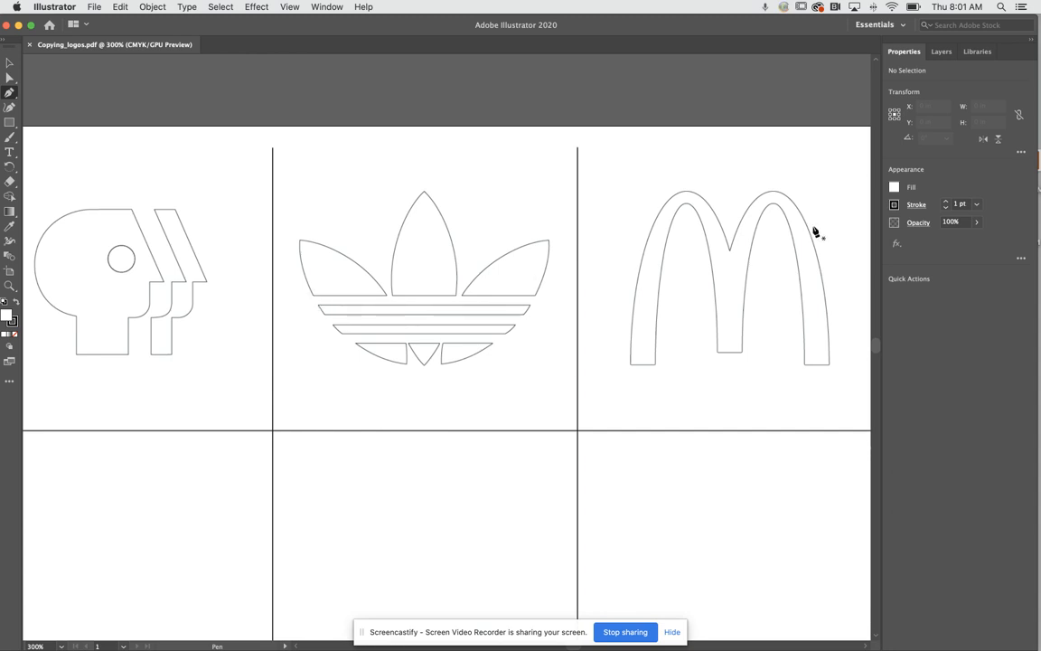
pyautogui.click(897, 189)
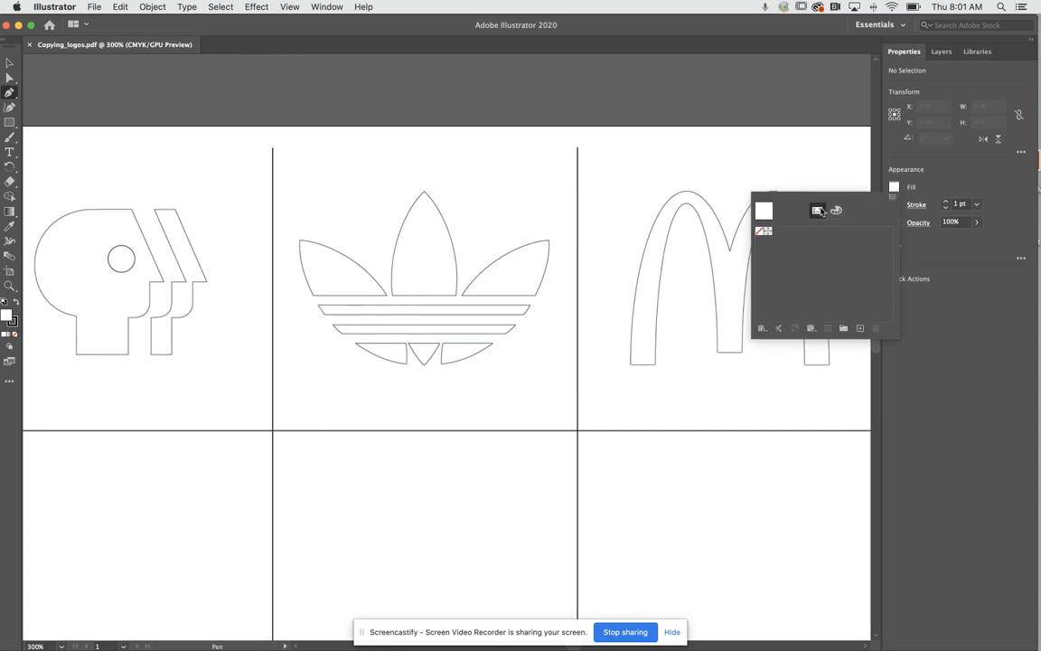
pyautogui.click(763, 232)
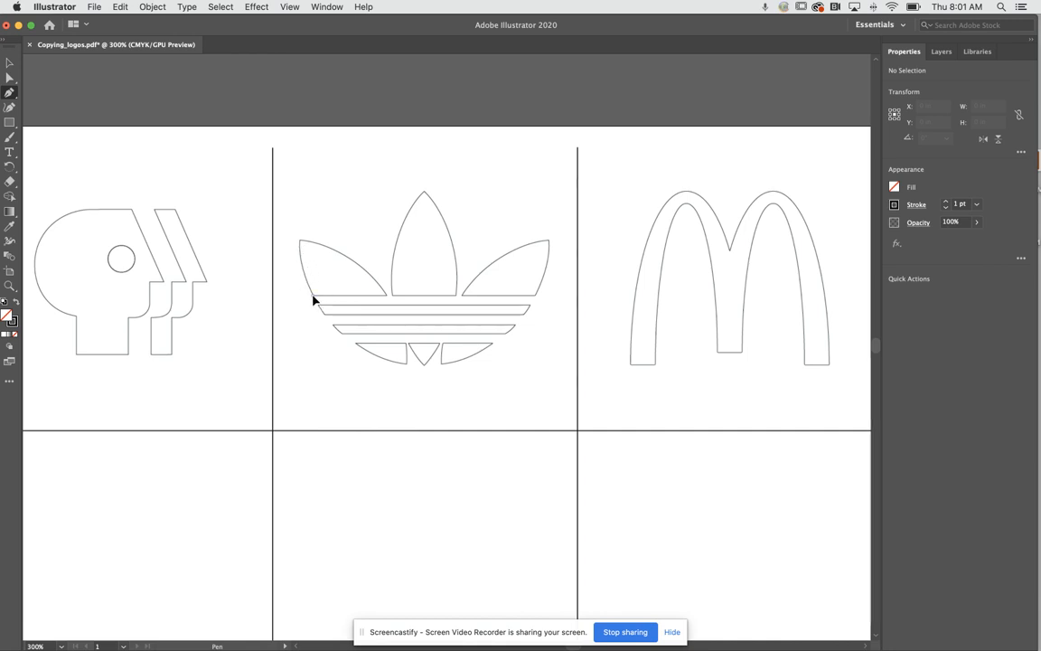
# Trace the left leaf of the Adidas trefoil with the Pen tool, curving both sides and closing it with a straight base
pyautogui.moveTo(313, 295); pyautogui.dragTo(293, 262)
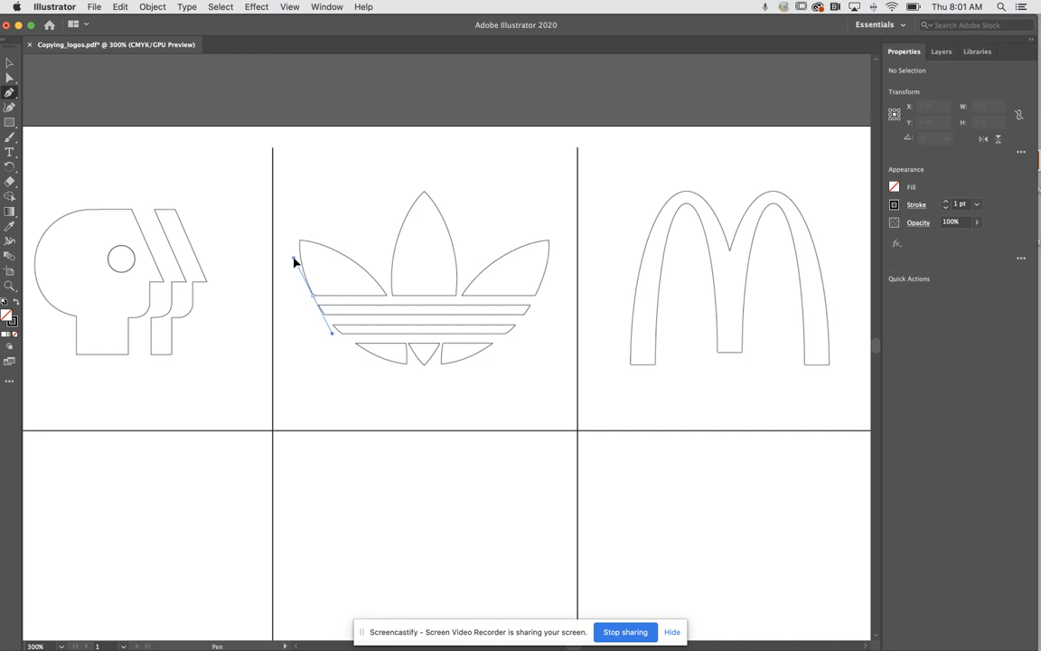
pyautogui.moveTo(294, 262)
pyautogui.mouseDown()
pyautogui.moveTo(311, 295)
pyautogui.moveTo(291, 259)
pyautogui.mouseUp()
pyautogui.moveTo(291, 255); pyautogui.dragTo(291, 255)
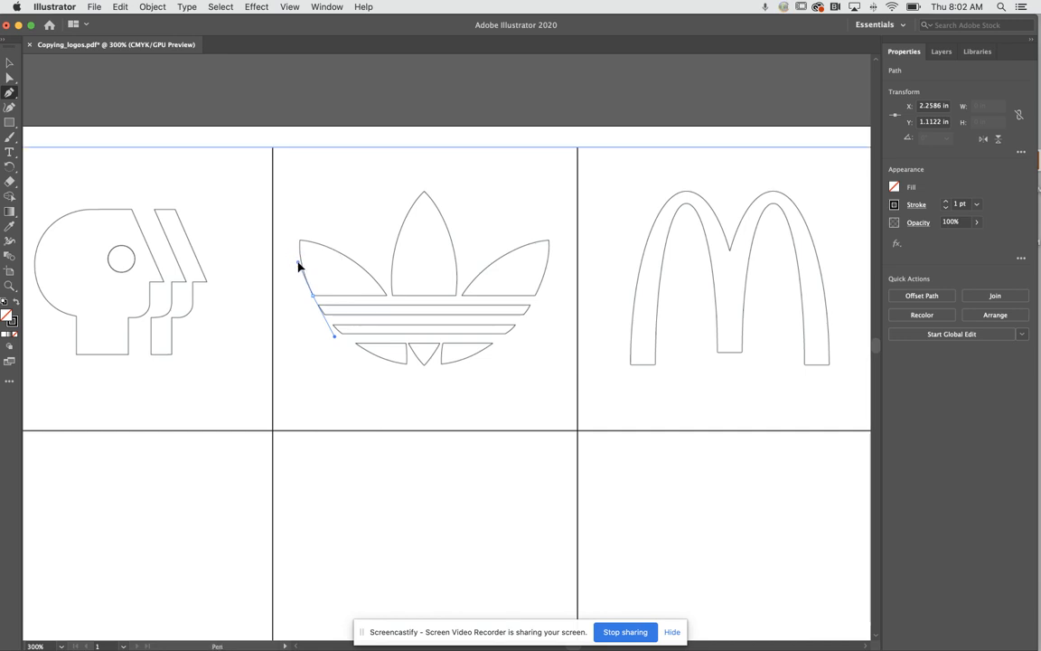
pyautogui.click(299, 268)
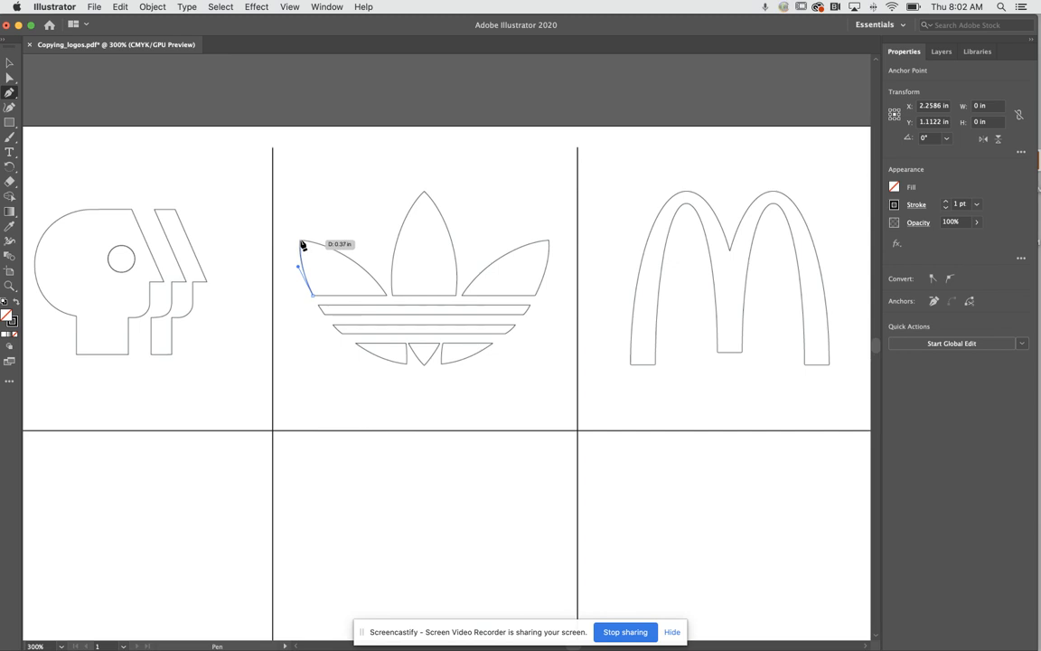
pyautogui.click(302, 242)
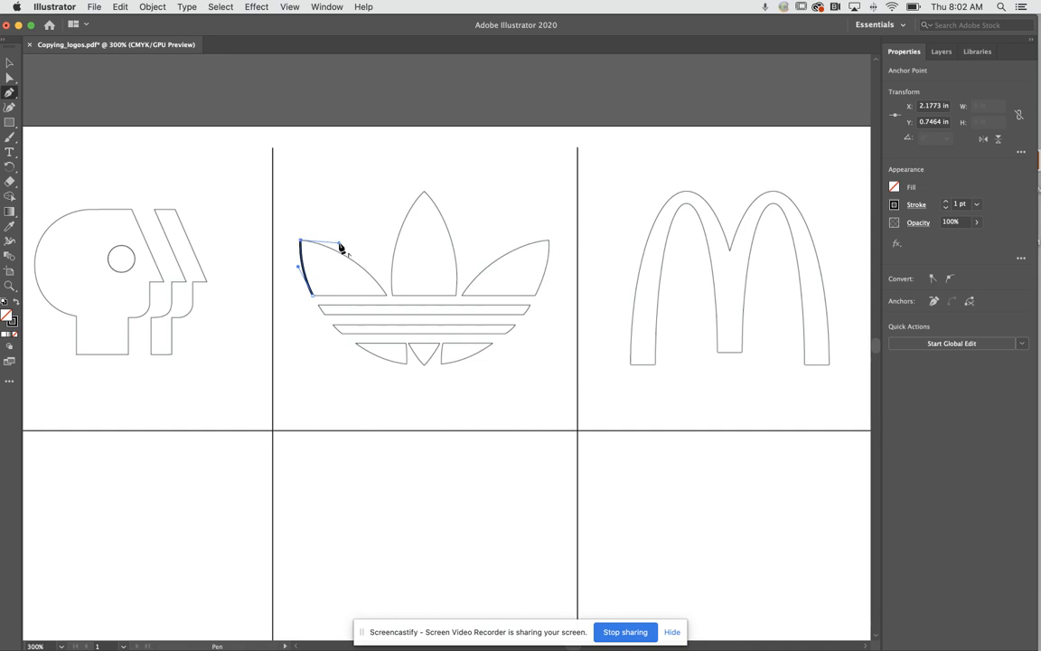
pyautogui.click(387, 297)
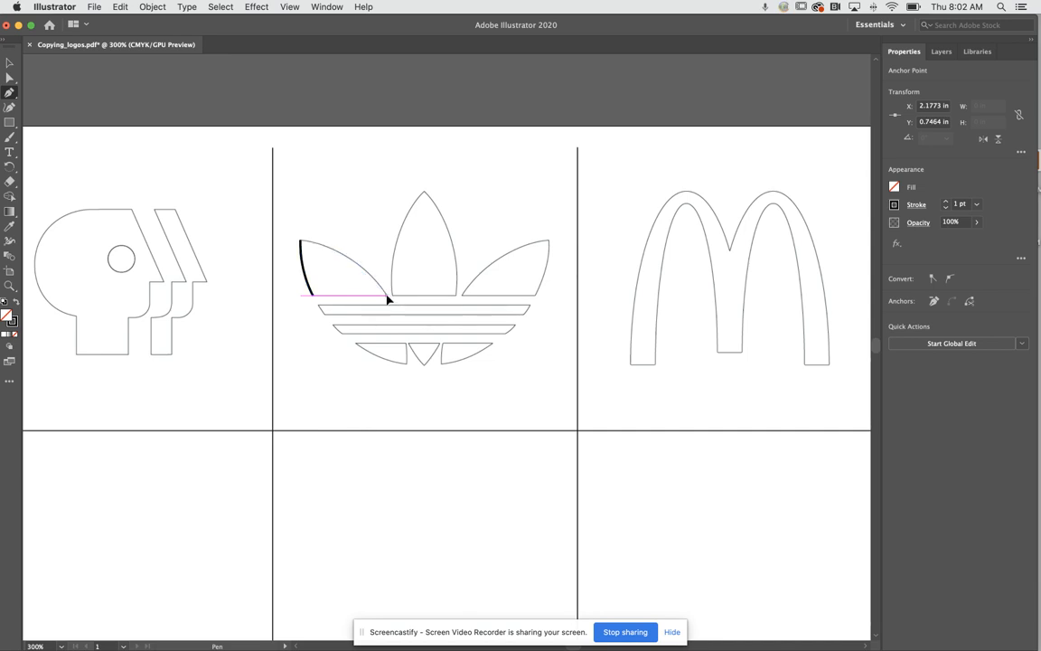
pyautogui.moveTo(388, 305); pyautogui.dragTo(390, 313)
pyautogui.moveTo(390, 313); pyautogui.dragTo(390, 313)
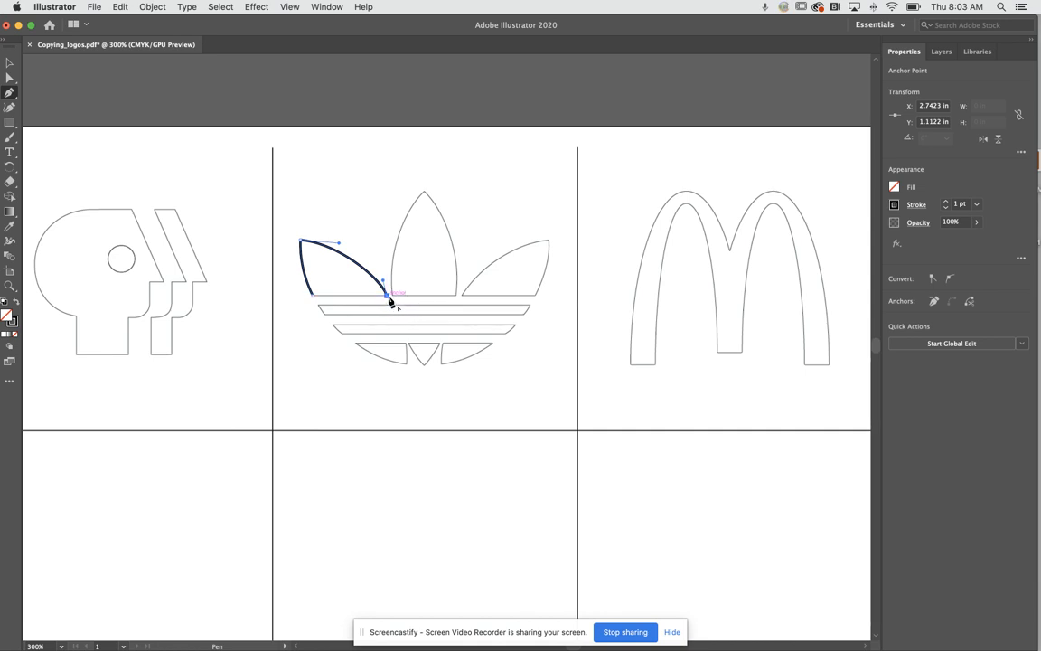
pyautogui.click(313, 296)
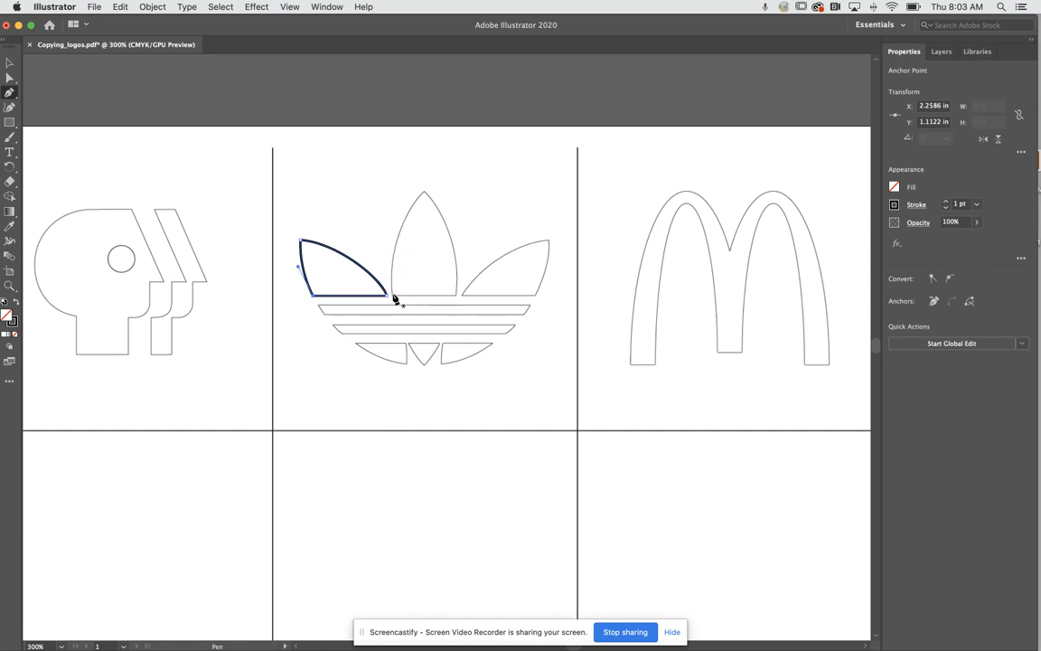
# Trace the trefoil's center leaf as a closed path with two curved sides, a sharp corner at the tip and a straight base
pyautogui.moveTo(394, 297); pyautogui.dragTo(386, 233)
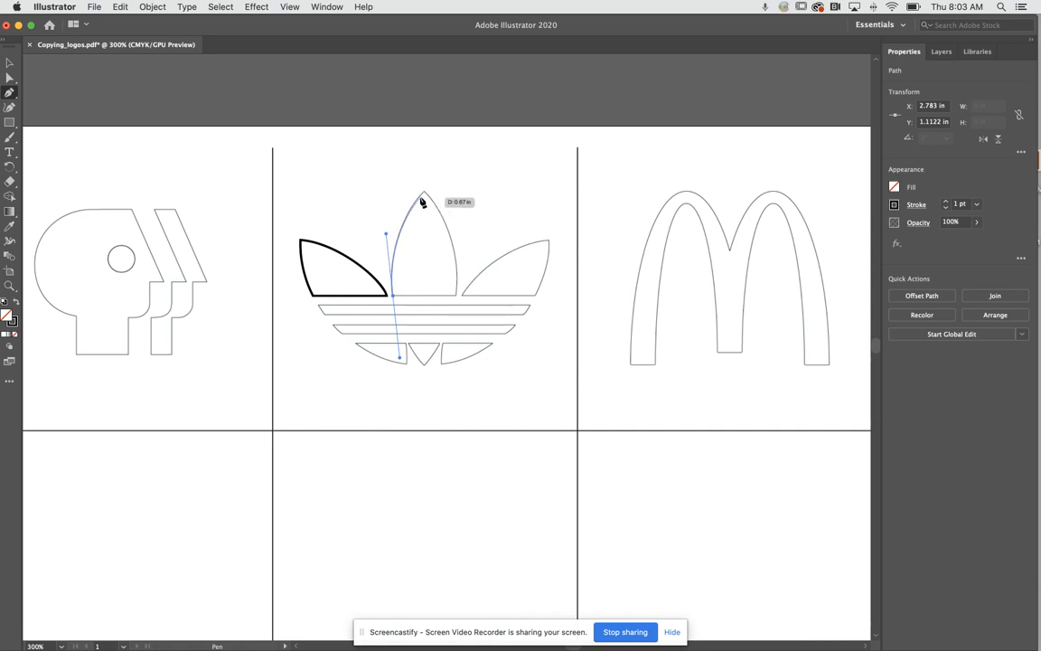
pyautogui.moveTo(422, 192); pyautogui.dragTo(431, 187)
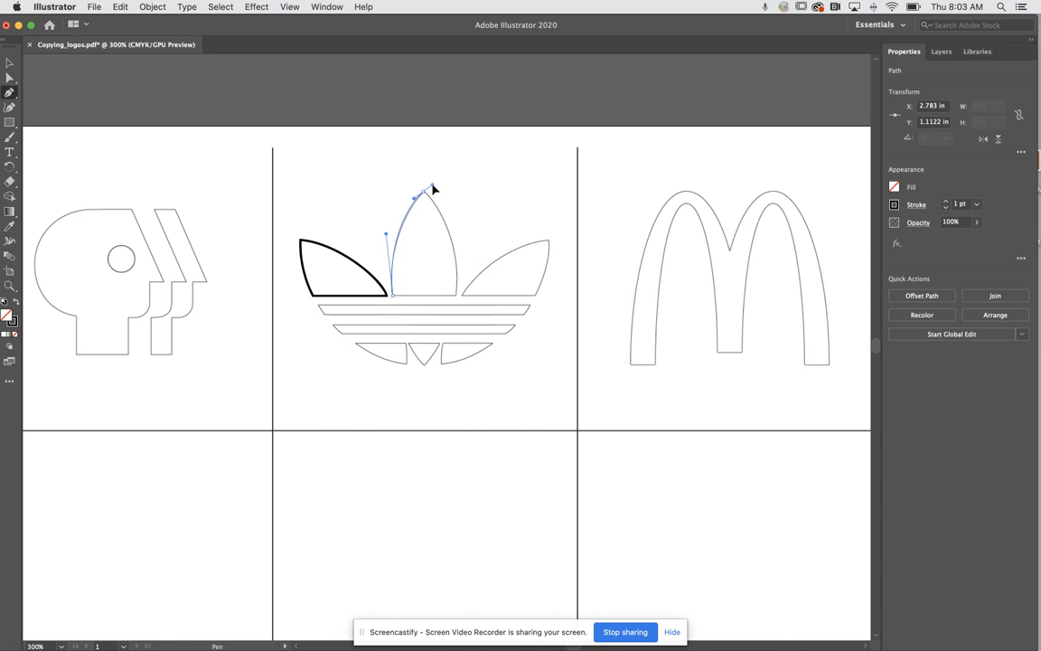
pyautogui.moveTo(432, 183); pyautogui.dragTo(433, 182)
pyautogui.moveTo(432, 182); pyautogui.dragTo(432, 180)
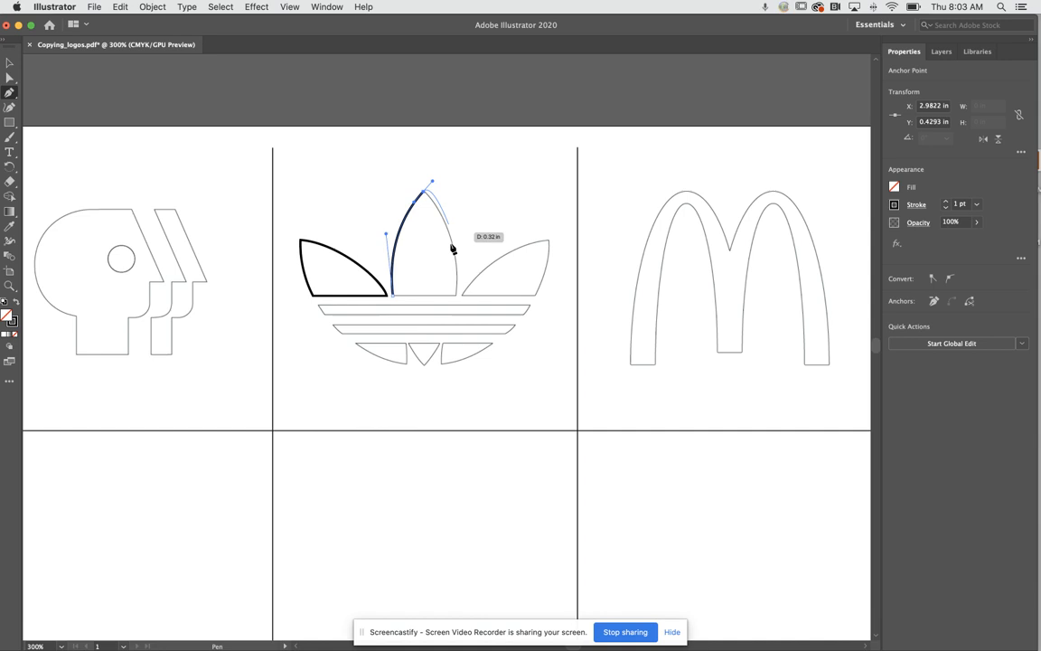
pyautogui.click(423, 192)
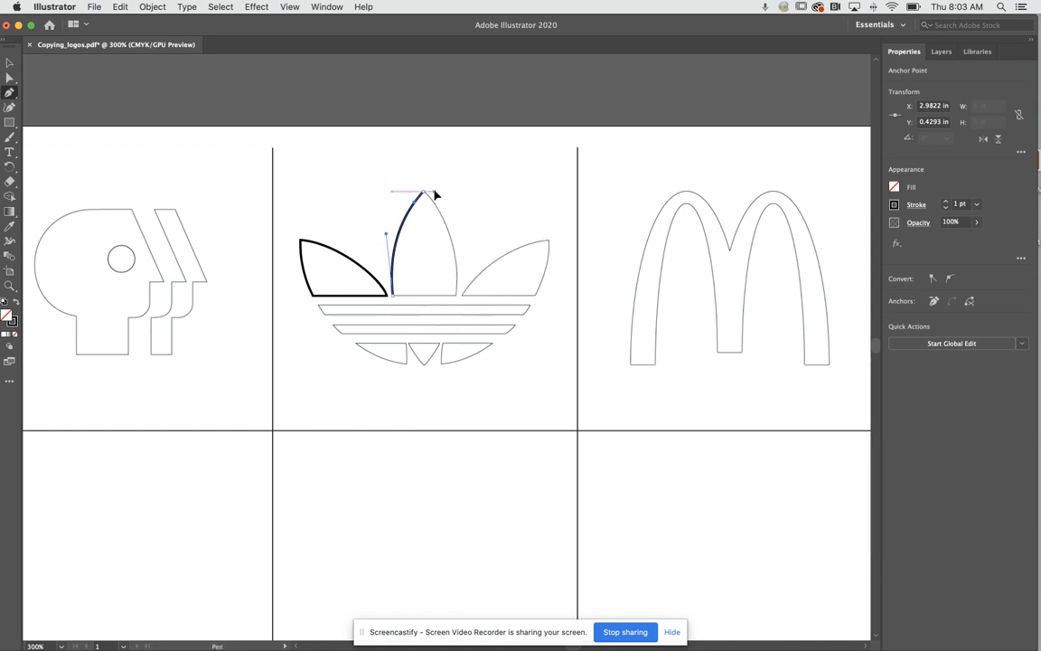
pyautogui.moveTo(435, 200); pyautogui.dragTo(435, 199)
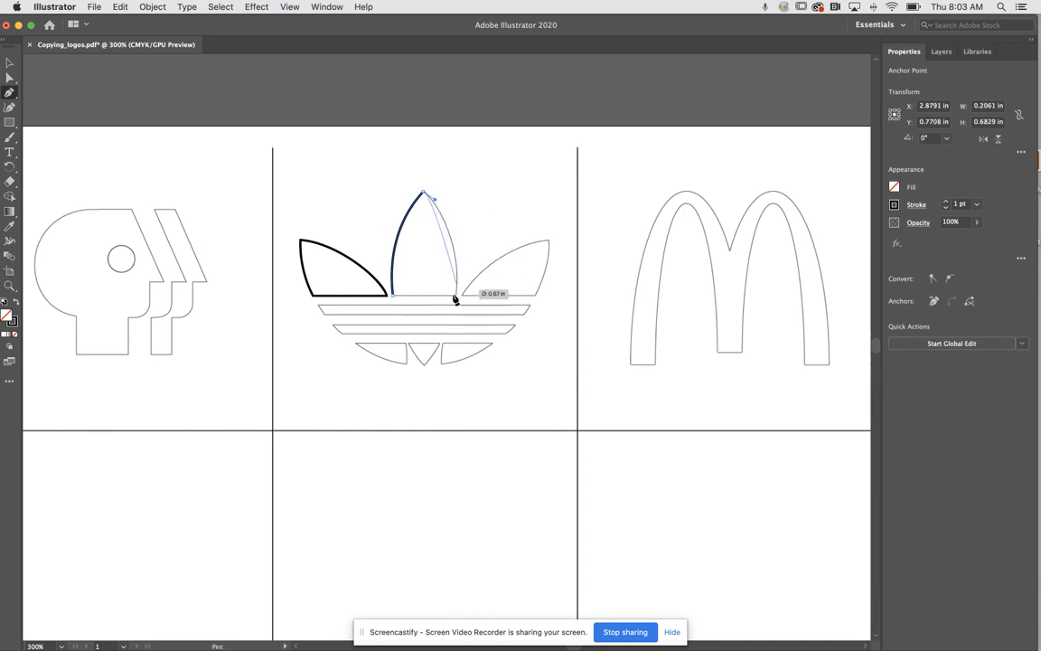
pyautogui.moveTo(456, 296); pyautogui.dragTo(451, 357)
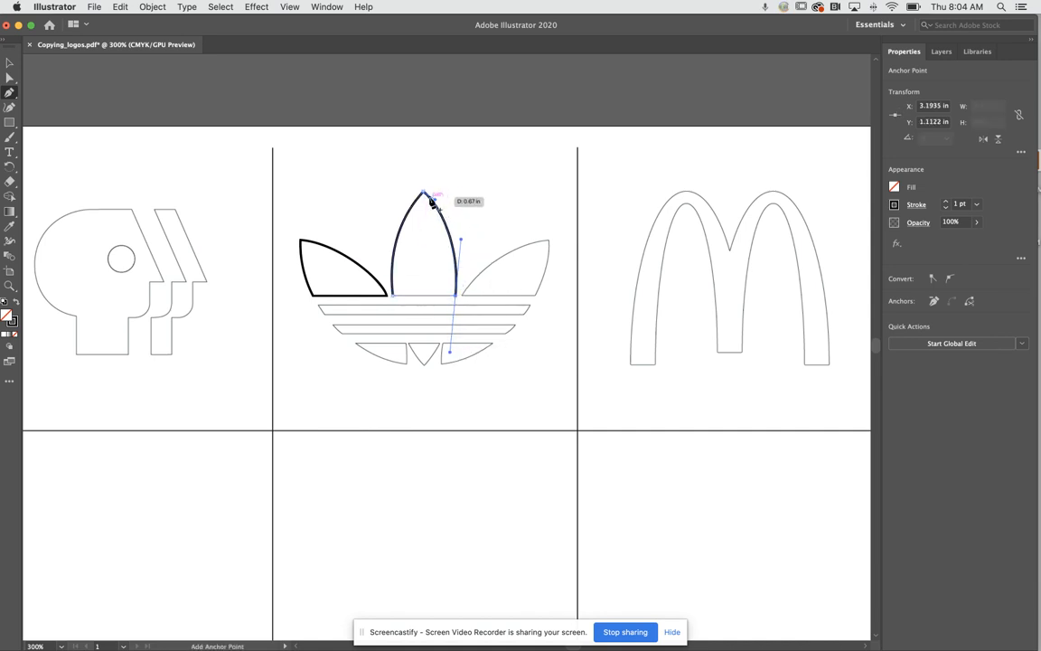
pyautogui.click(456, 297)
pyautogui.click(392, 296)
# Trace the trefoil's right leaf as a closed path with a curved upper edge, a curved outer side and a straight base
pyautogui.moveTo(461, 296); pyautogui.dragTo(480, 264)
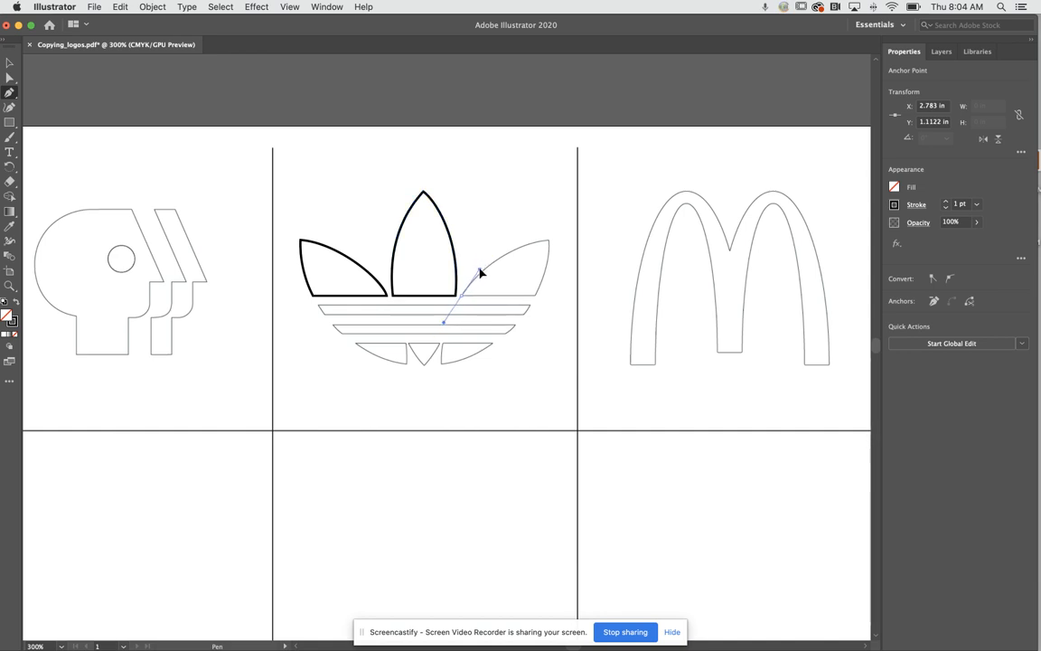
pyautogui.moveTo(538, 242)
pyautogui.mouseDown()
pyautogui.moveTo(571, 244)
pyautogui.moveTo(553, 256)
pyautogui.moveTo(564, 265)
pyautogui.moveTo(565, 232)
pyautogui.moveTo(569, 247)
pyautogui.moveTo(553, 258)
pyautogui.mouseUp()
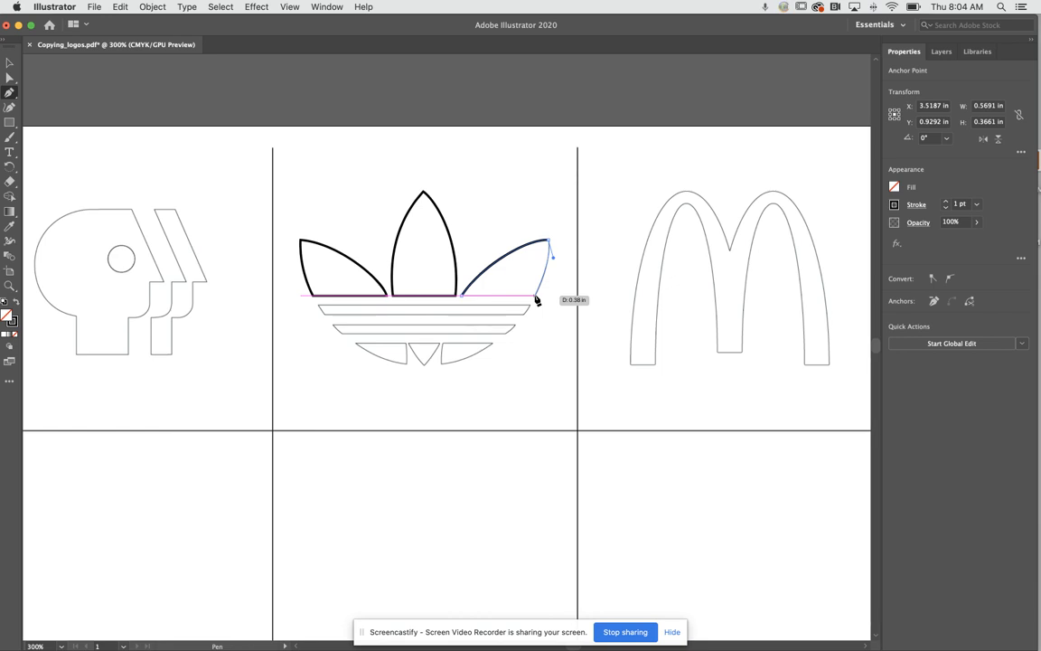
pyautogui.click(537, 297)
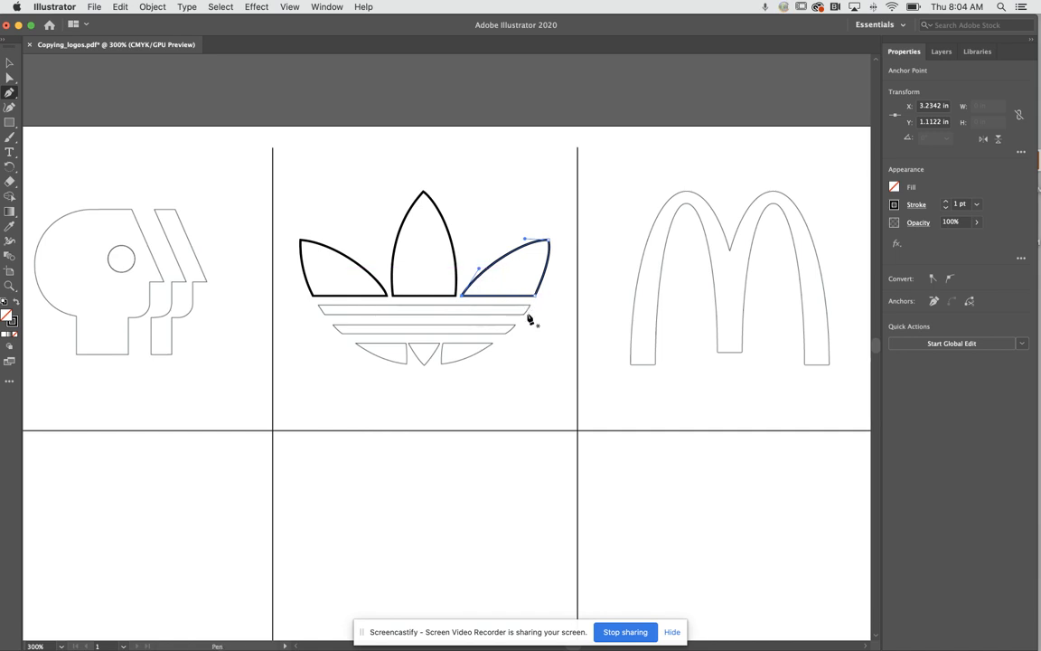
# Trace the upper horizontal stripe below the leaves as a closed path, following its angled ends
pyautogui.press('super+equal')
pyautogui.press('super+equal')
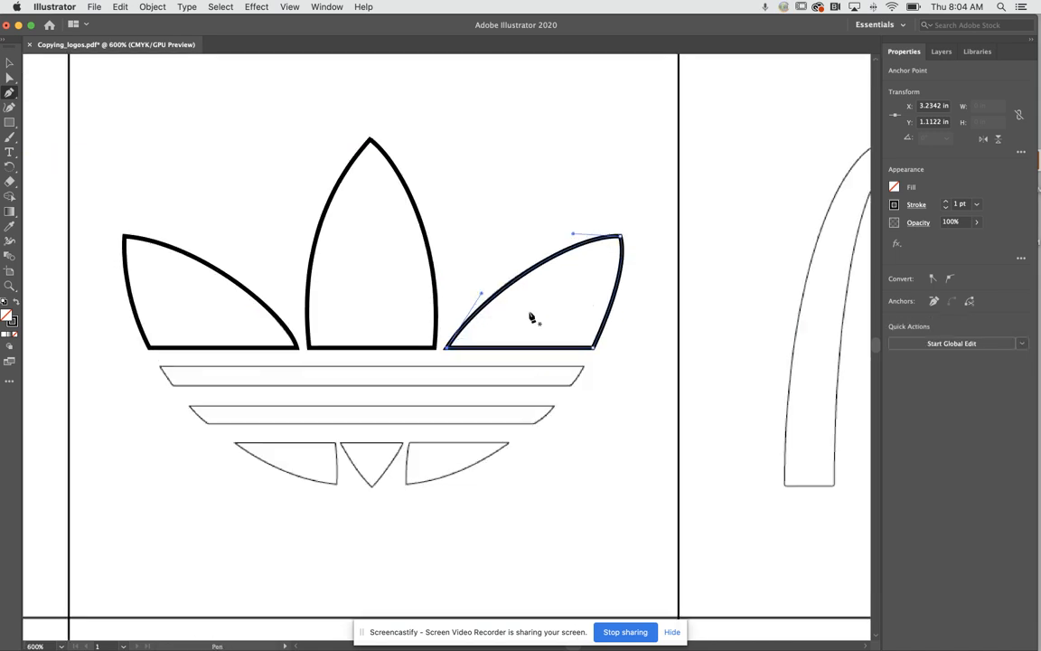
pyautogui.click(584, 367)
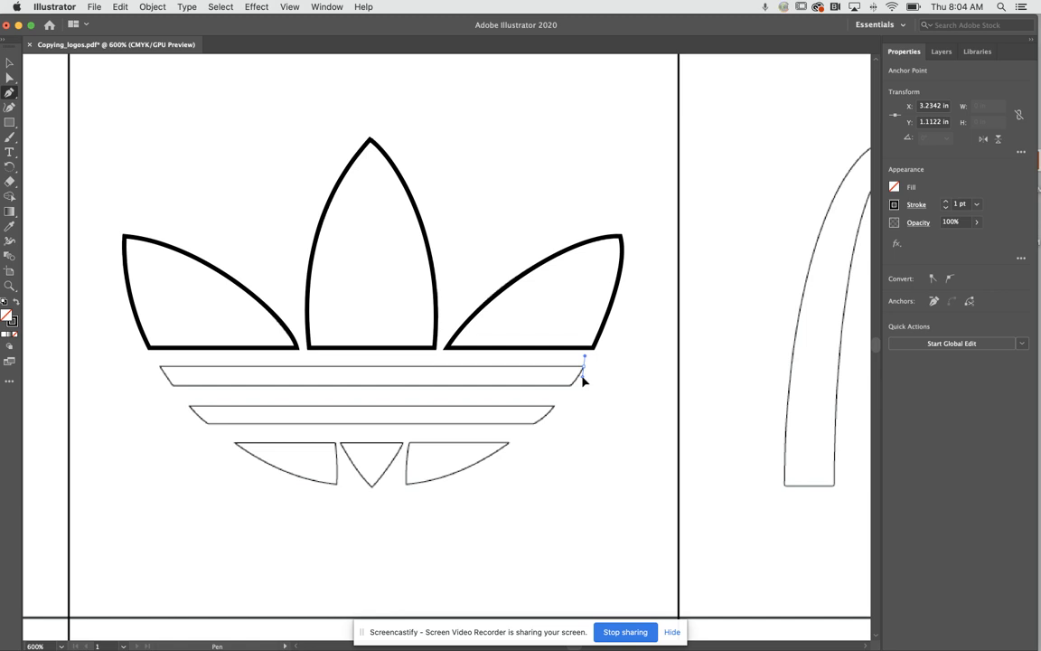
pyautogui.moveTo(582, 381); pyautogui.dragTo(573, 389)
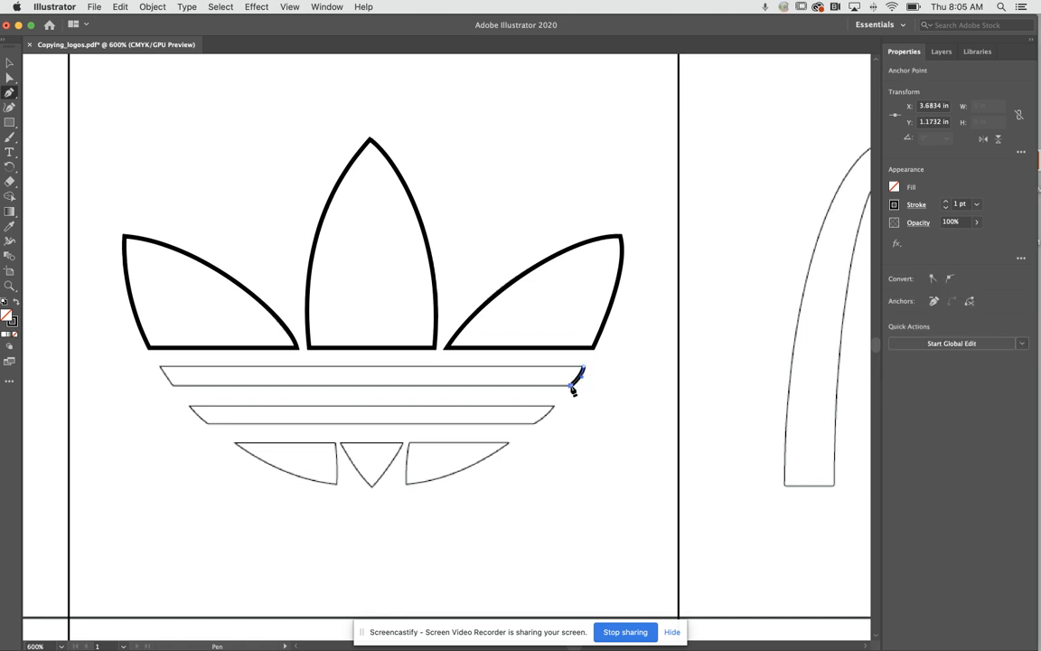
pyautogui.click(172, 387)
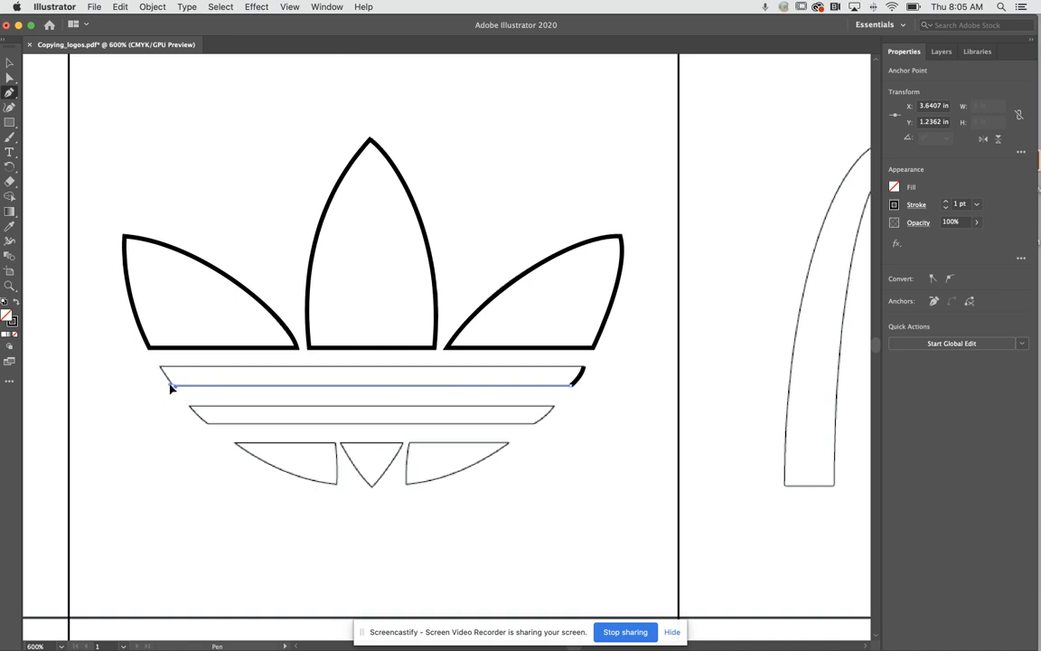
pyautogui.moveTo(162, 368); pyautogui.dragTo(163, 366)
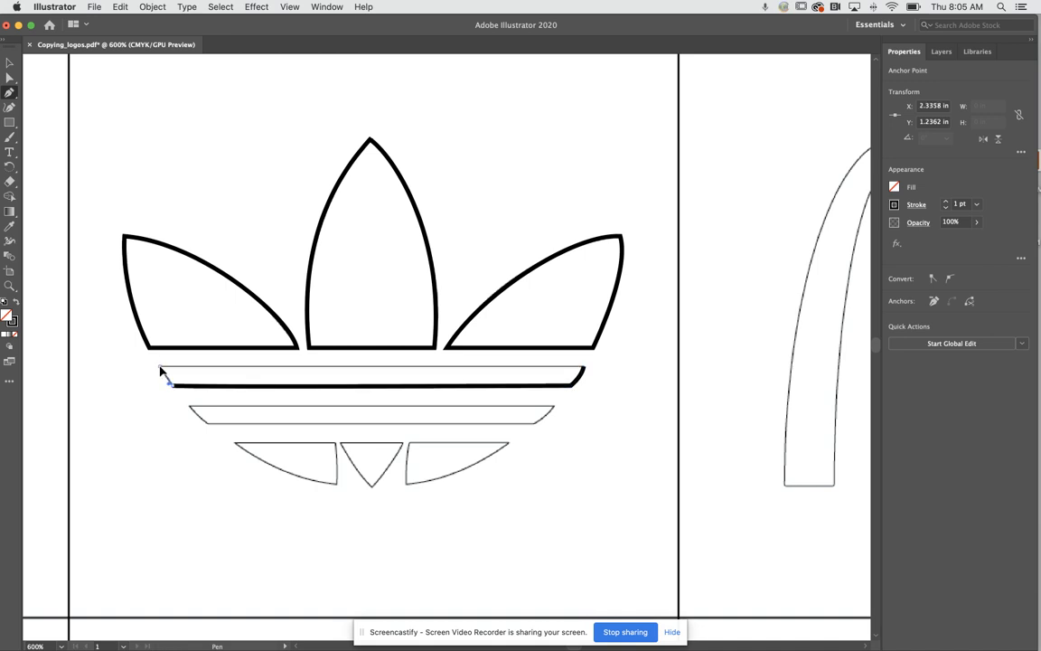
pyautogui.click(583, 369)
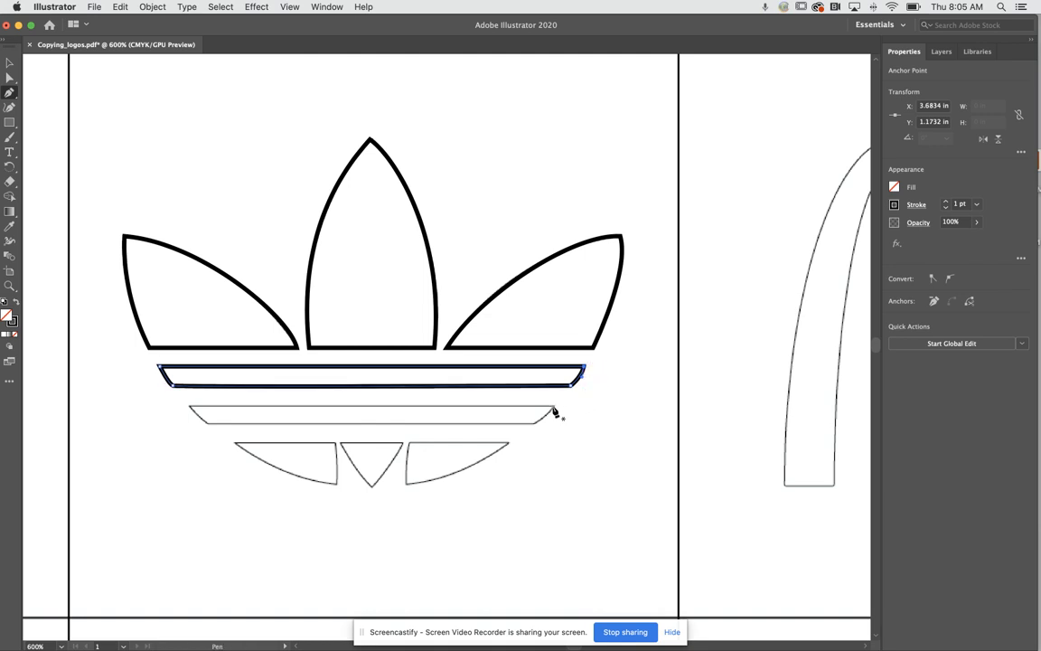
# Trace the second horizontal stripe as a closed path, curving its short ends to match the template
pyautogui.moveTo(552, 408); pyautogui.dragTo(540, 422)
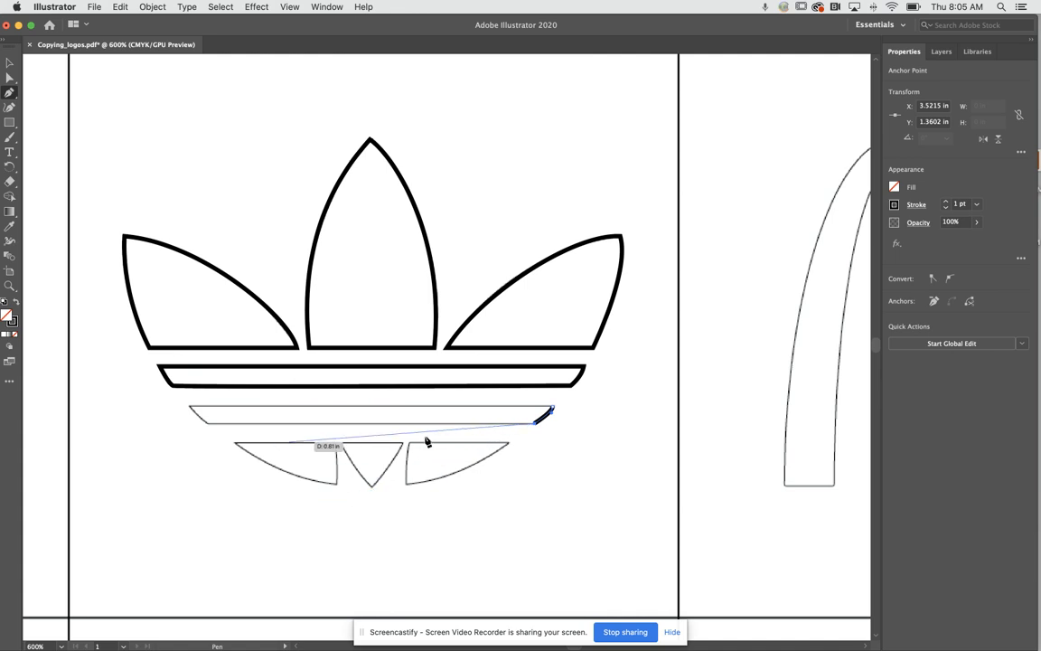
pyautogui.click(202, 423)
pyautogui.click(192, 411)
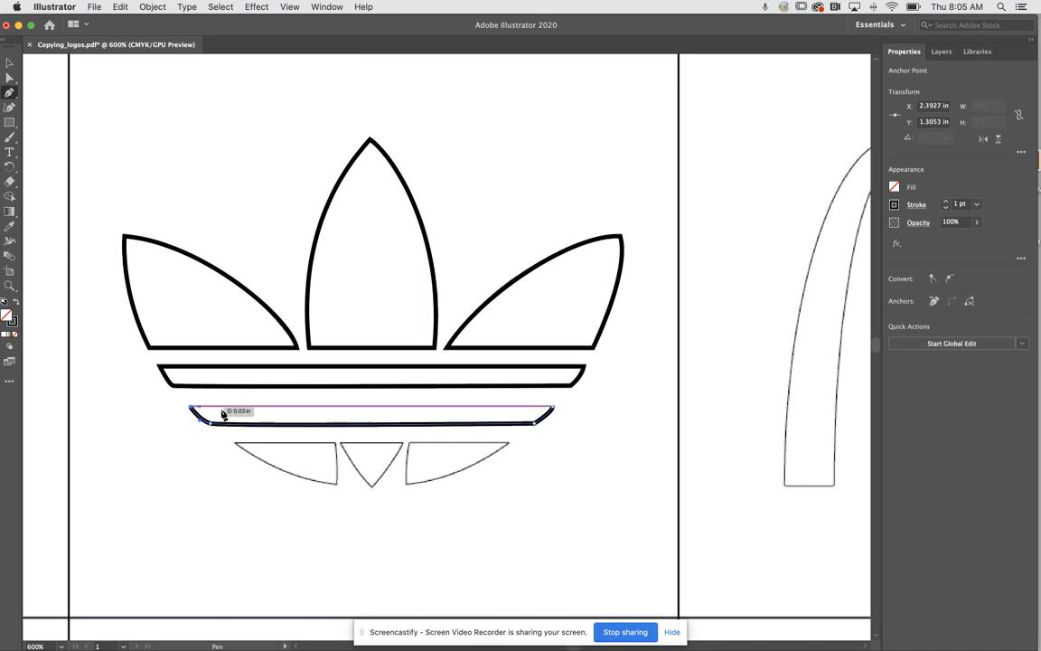
pyautogui.click(551, 411)
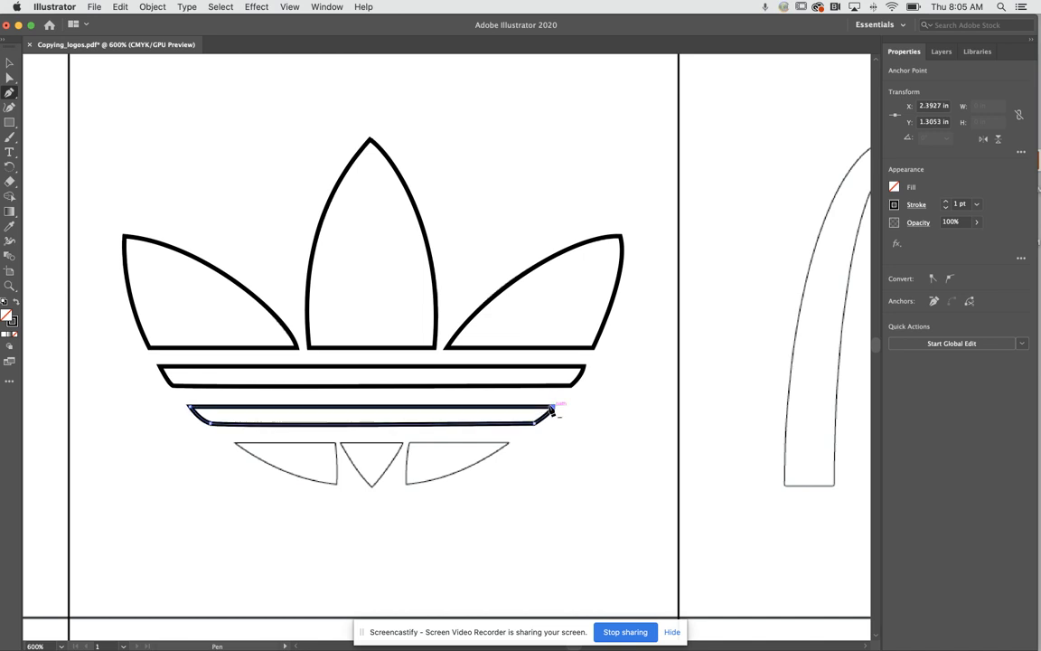
# Start the path of the trefoil's bottom-right segment at the inner end of its straight top edge
pyautogui.click(408, 444)
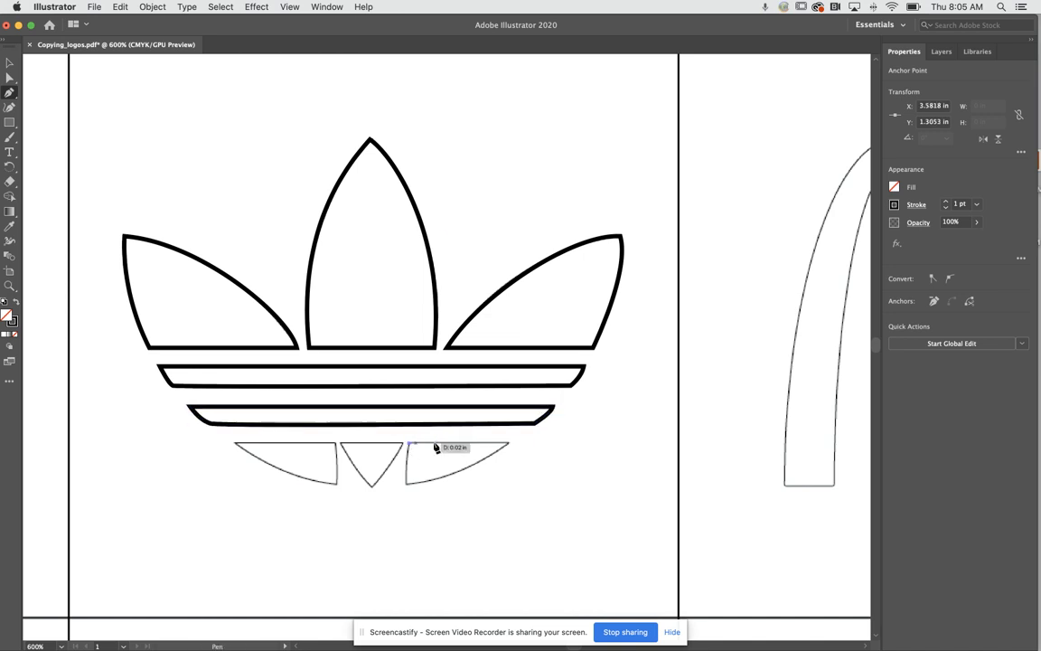
pyautogui.click(511, 440)
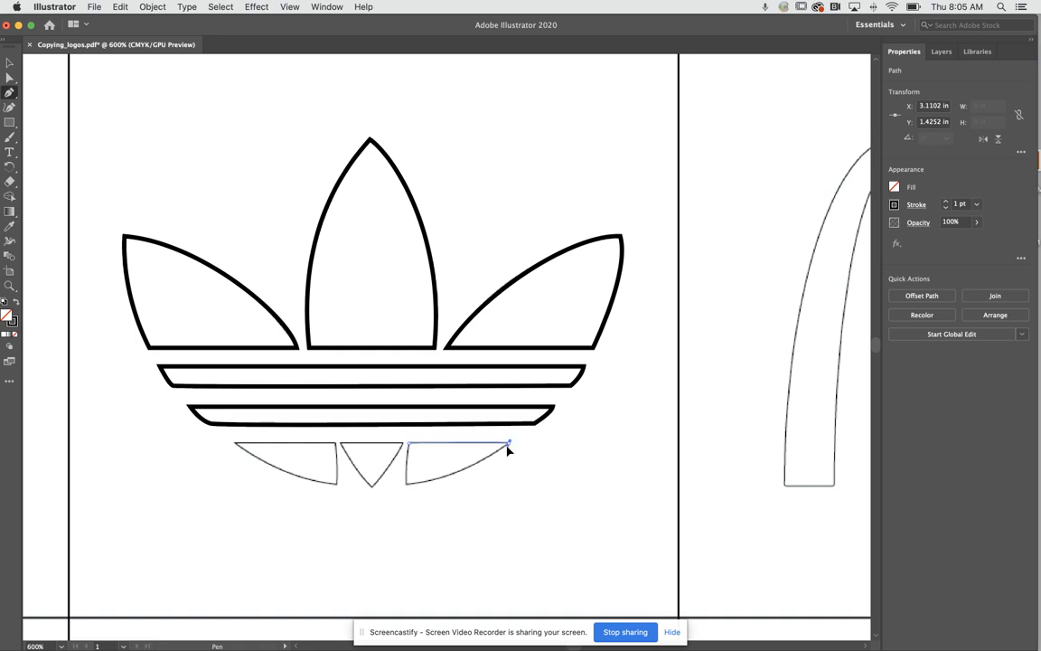
pyautogui.moveTo(518, 444); pyautogui.dragTo(502, 460)
pyautogui.press('super+z')
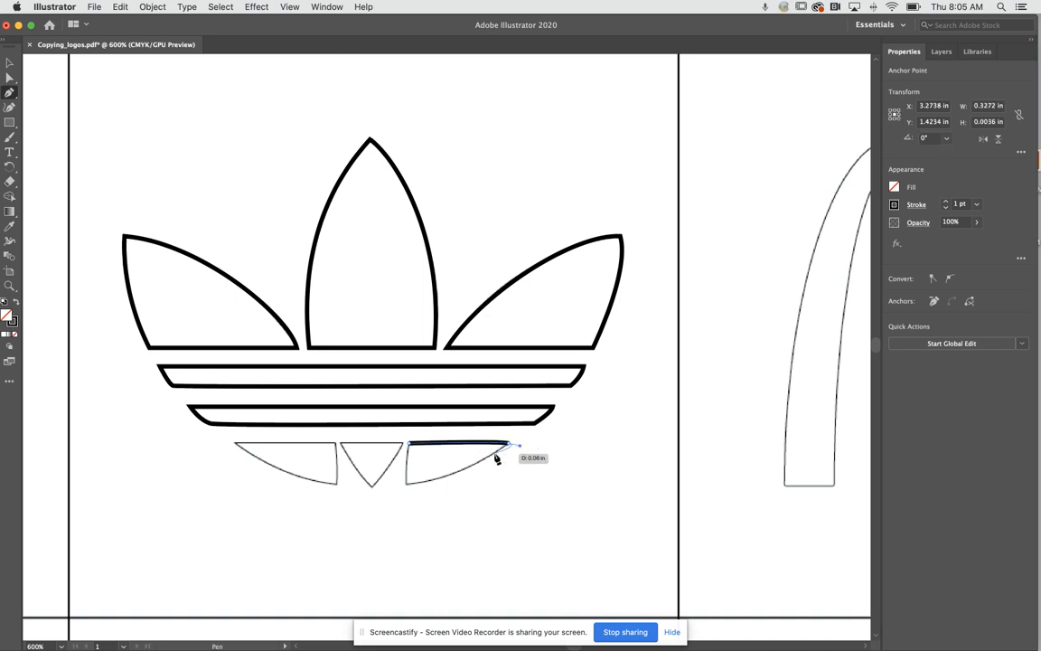
pyautogui.press('super+z')
pyautogui.moveTo(508, 442); pyautogui.dragTo(534, 475)
pyautogui.press('super+z')
# Trace the bottom-right segment's straight top edge and curved lower edge, and close the path along its inner side
pyautogui.click(508, 442)
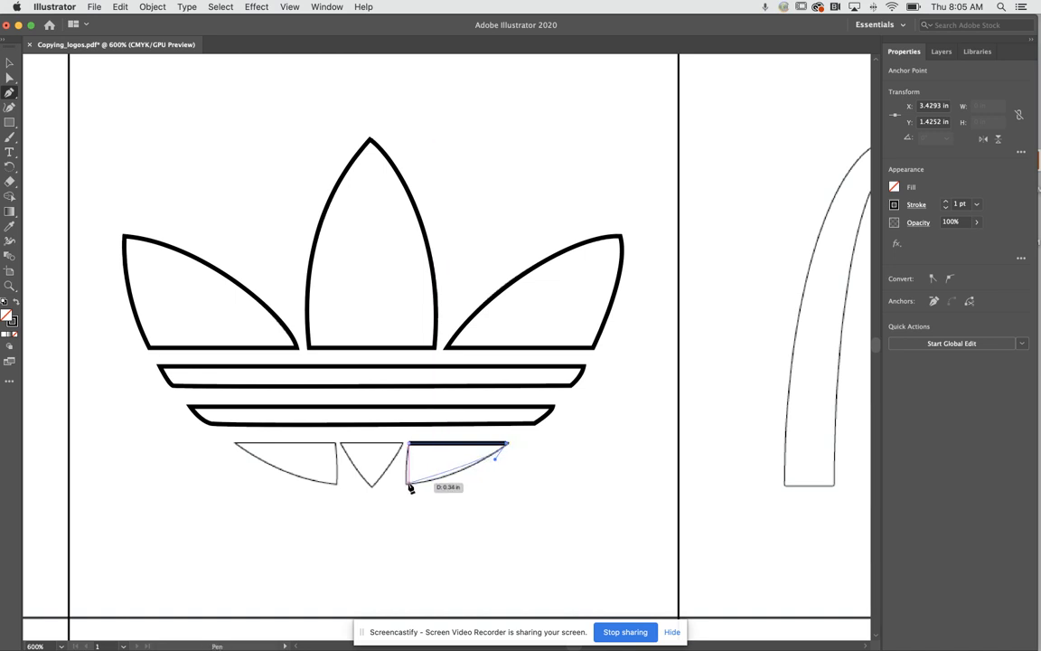
pyautogui.moveTo(408, 485); pyautogui.dragTo(386, 479)
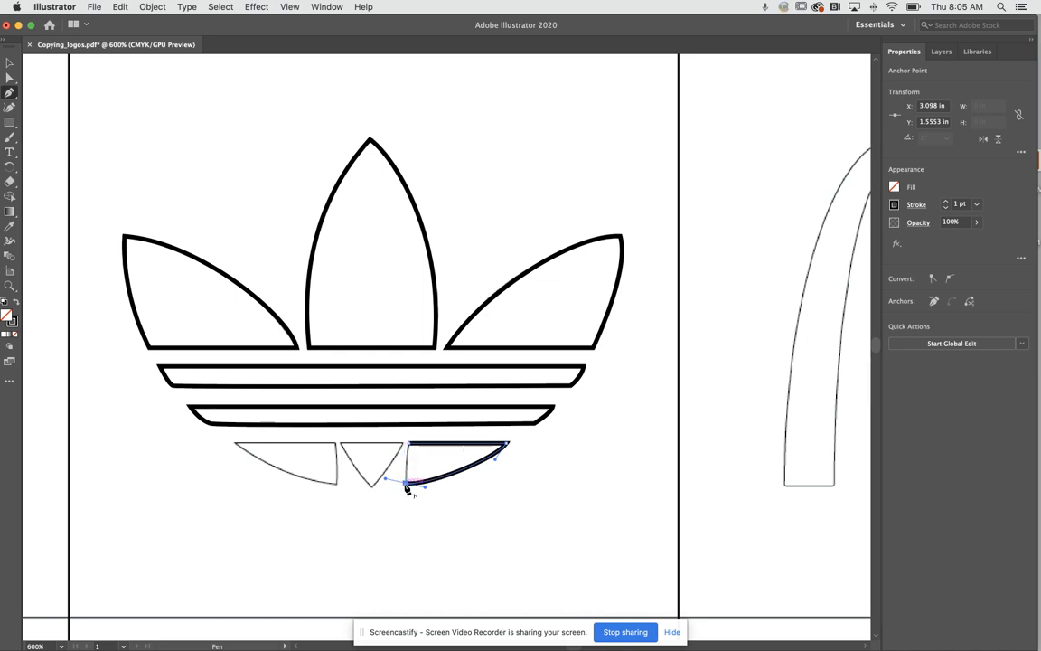
pyautogui.click(408, 443)
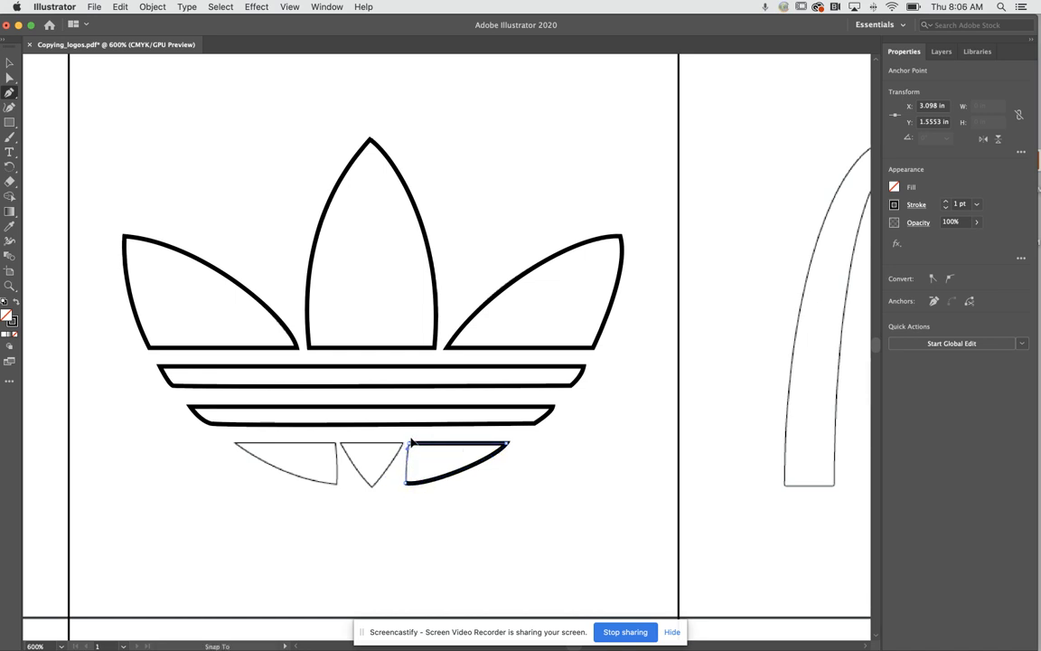
# Trace the small middle triangle at the trefoil's base as a closed path with a straight top and curved sides, and deselect it
pyautogui.click(341, 443)
pyautogui.click(402, 444)
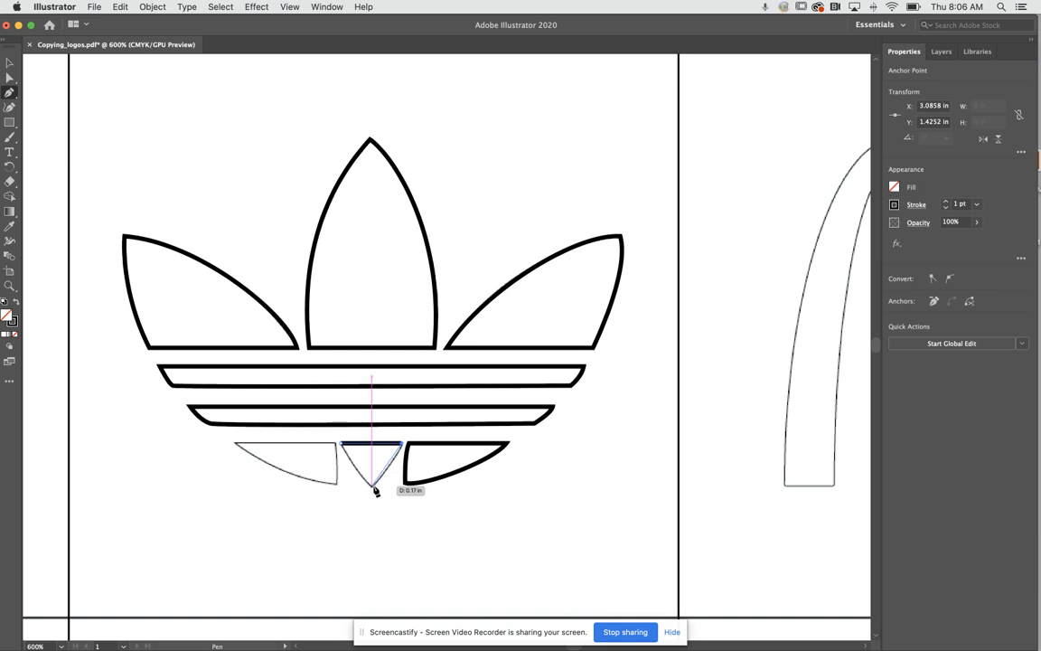
pyautogui.click(372, 488)
pyautogui.moveTo(357, 499); pyautogui.dragTo(350, 510)
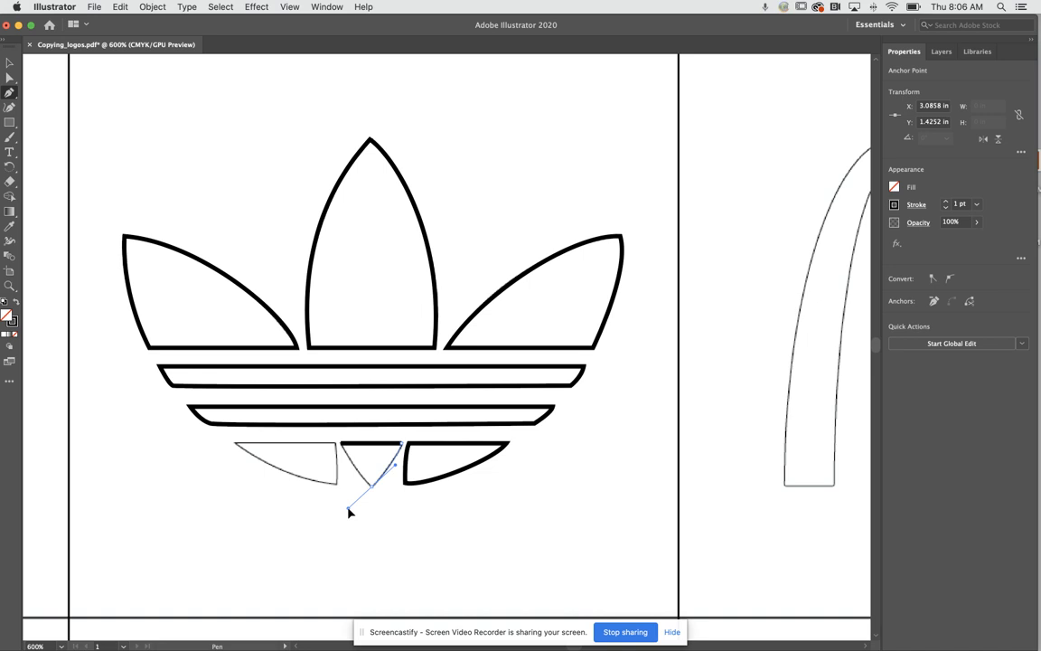
pyautogui.click(342, 444)
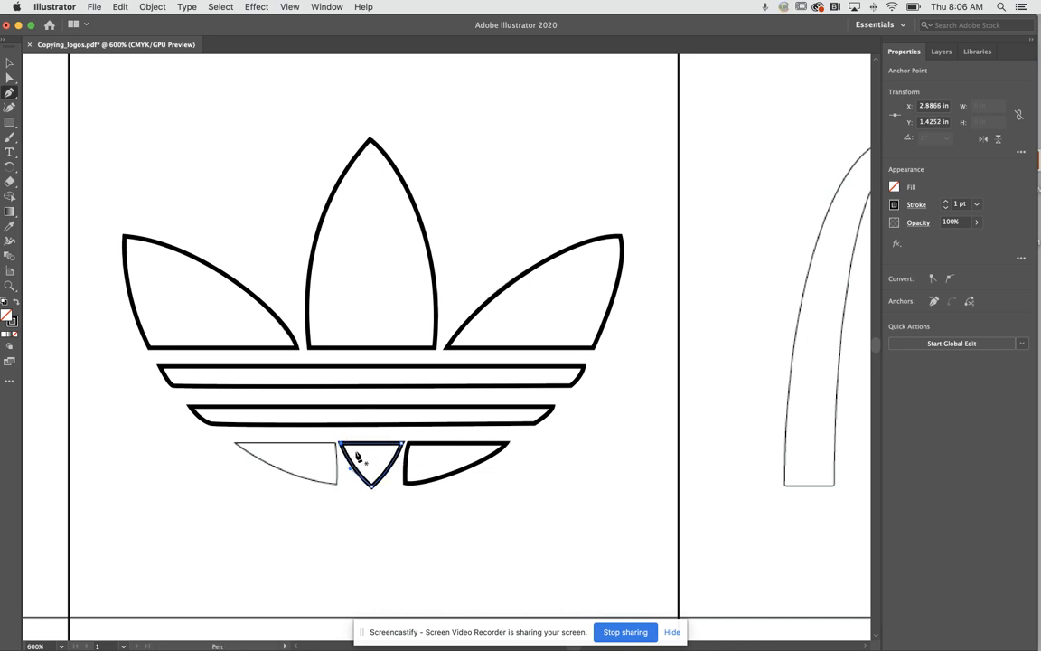
pyautogui.press('super+shift+a')
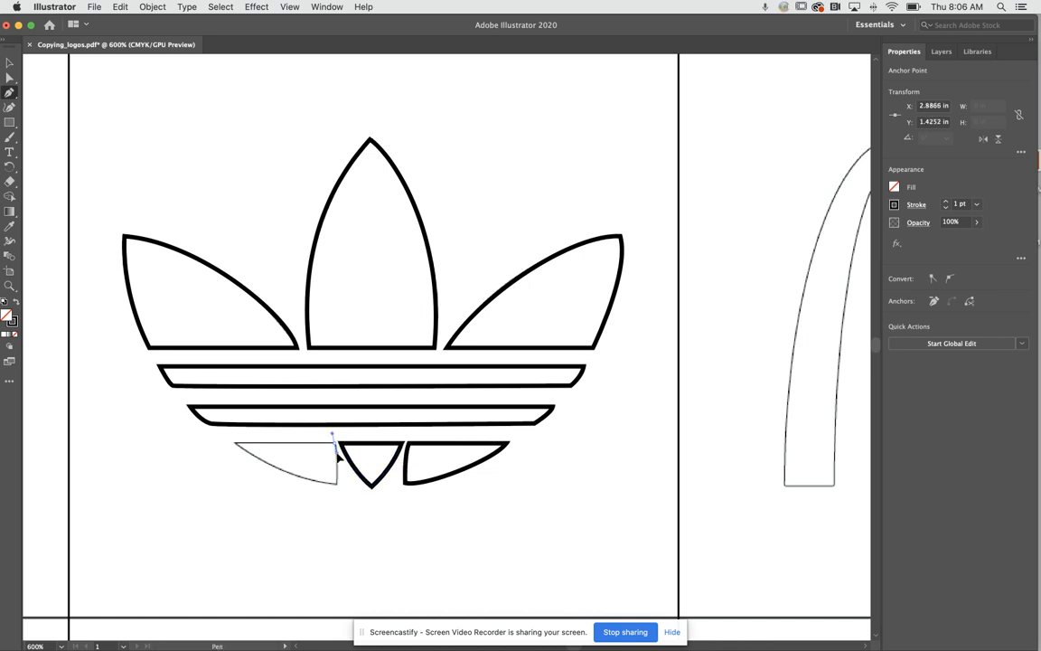
# Trace the trefoil's bottom-left segment as a closed path with a curved inner side, curved lower edge and straight top edge
pyautogui.click(332, 435)
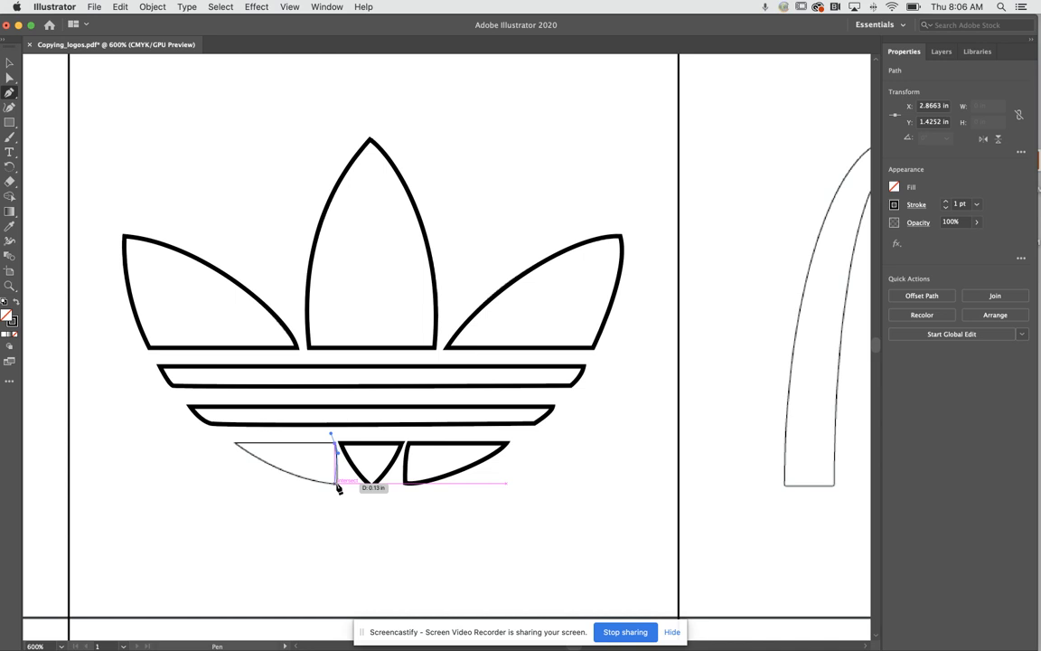
pyautogui.click(337, 483)
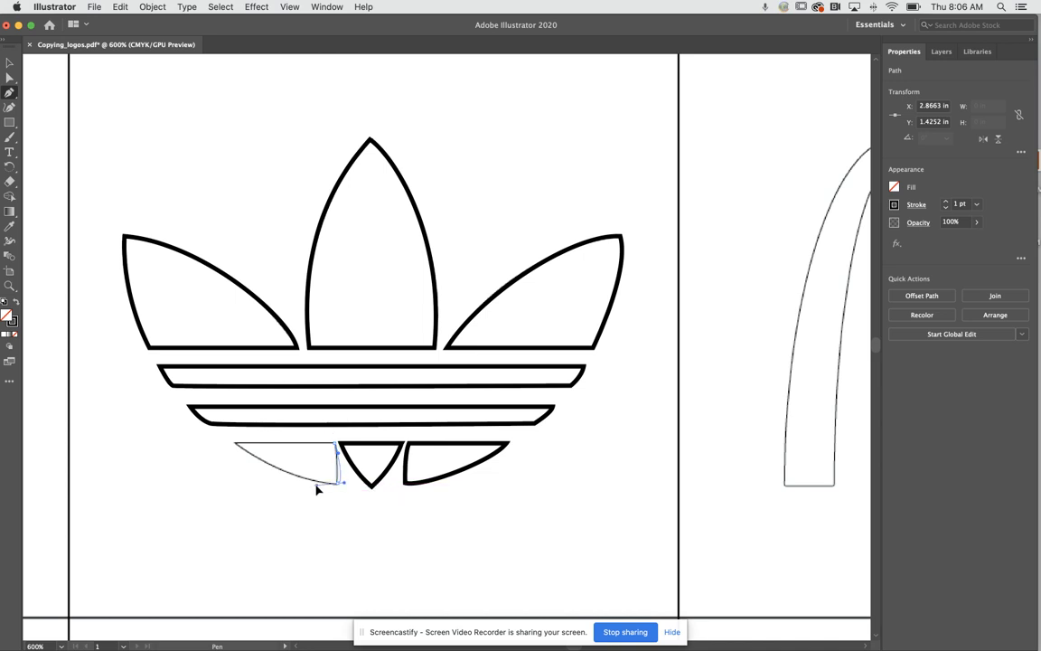
pyautogui.moveTo(330, 497); pyautogui.dragTo(336, 493)
pyautogui.click(232, 445)
pyautogui.moveTo(232, 445); pyautogui.dragTo(221, 429)
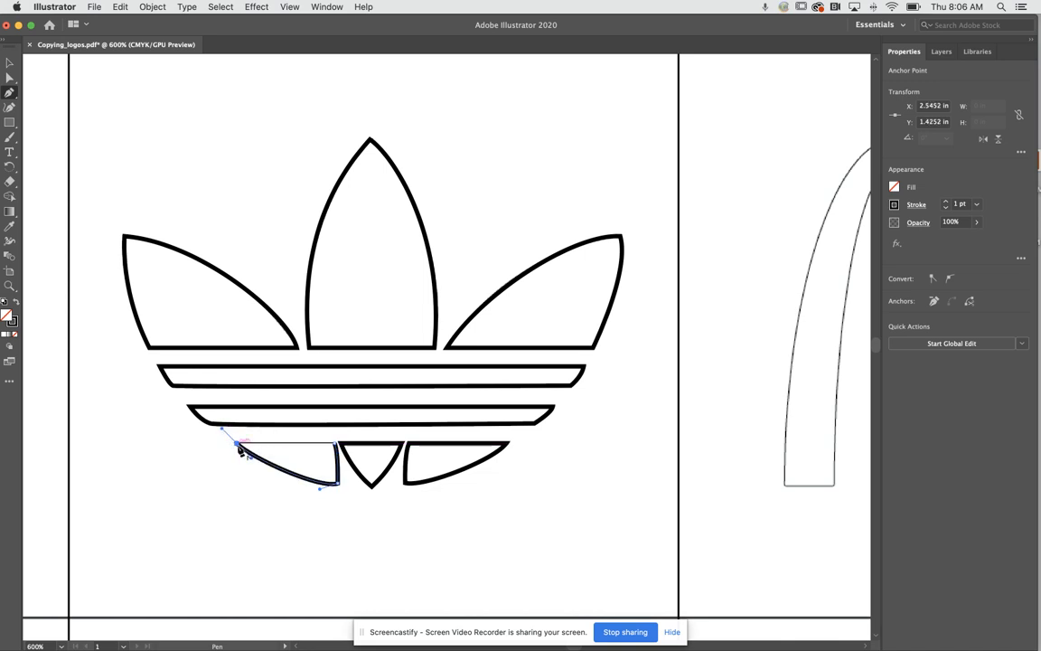
pyautogui.click(238, 444)
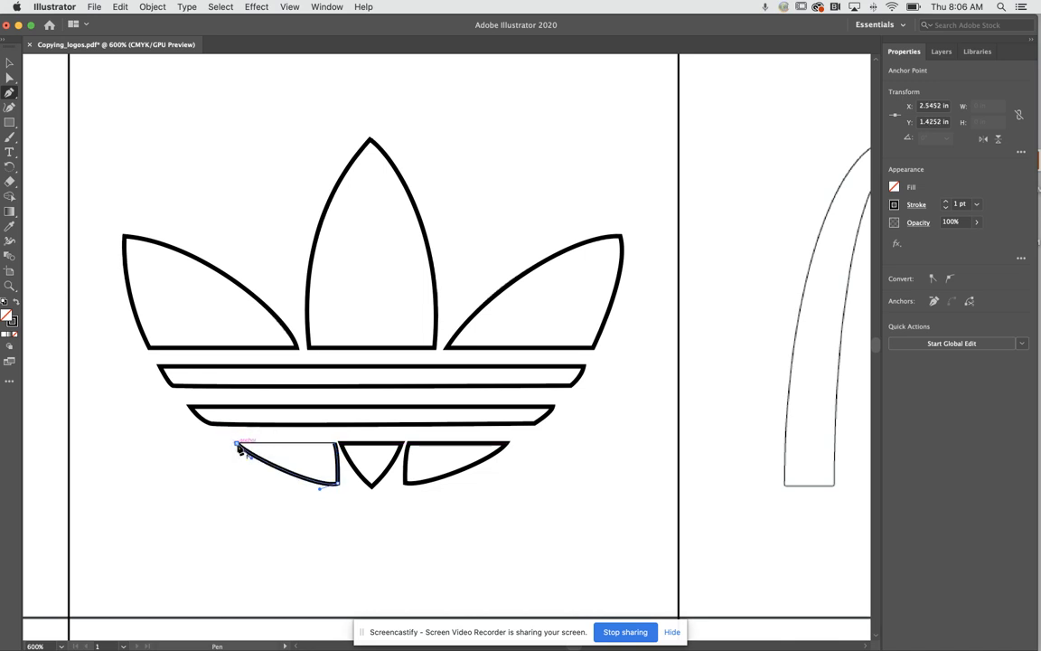
pyautogui.click(336, 445)
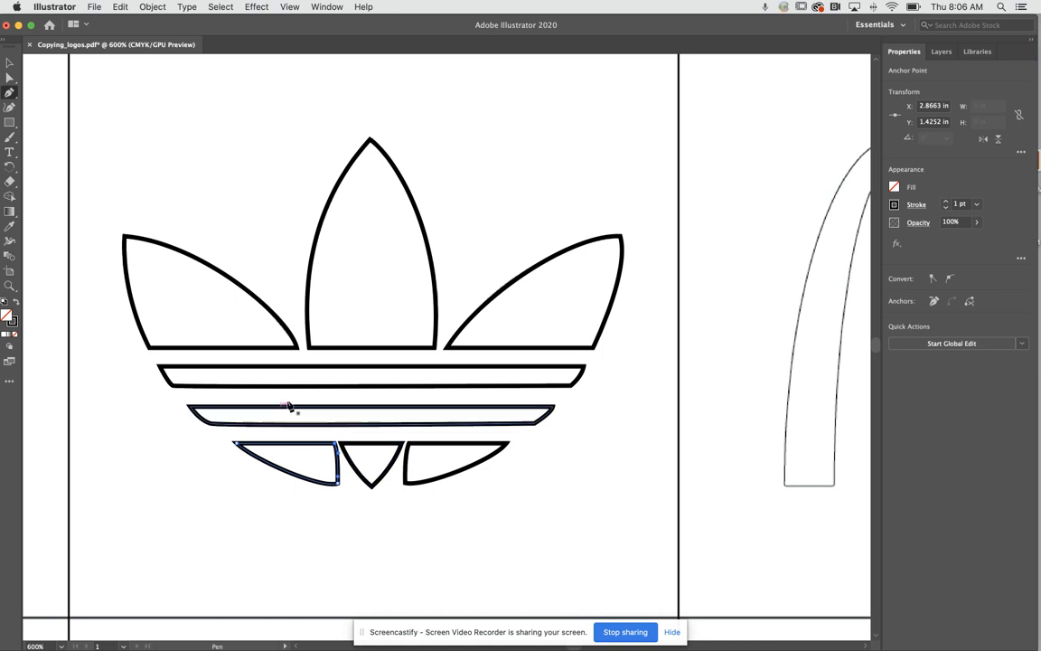
# Adjust the inner side's curve on the bottom-left segment with the Direct Selection tool, and select the upper horizontal stripe
pyautogui.click(9, 79)
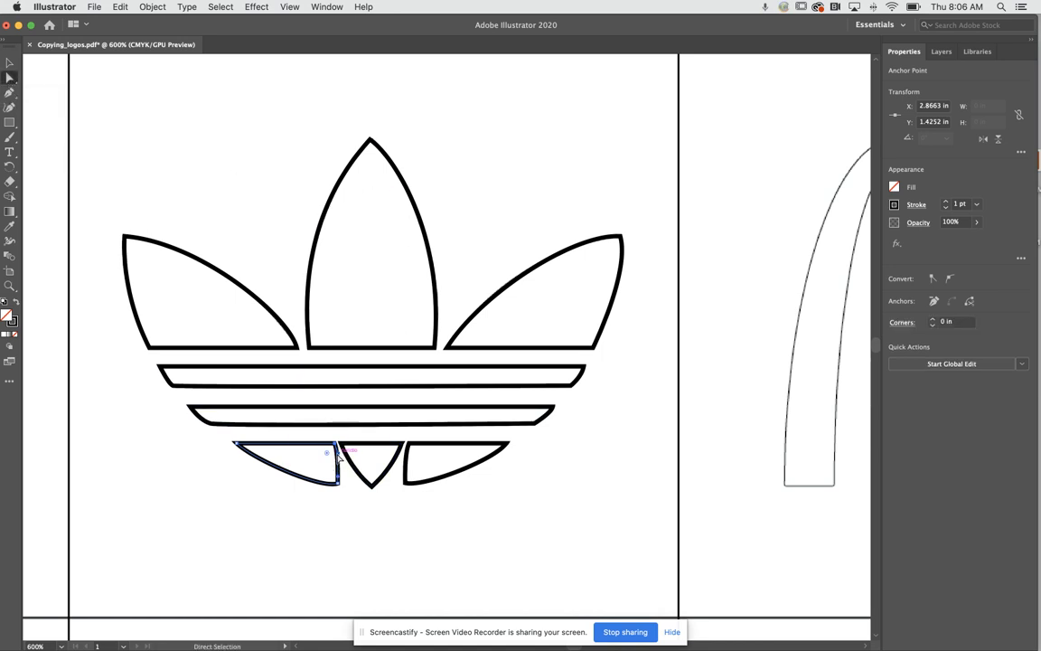
pyautogui.moveTo(338, 453); pyautogui.dragTo(341, 465)
pyautogui.click(274, 328)
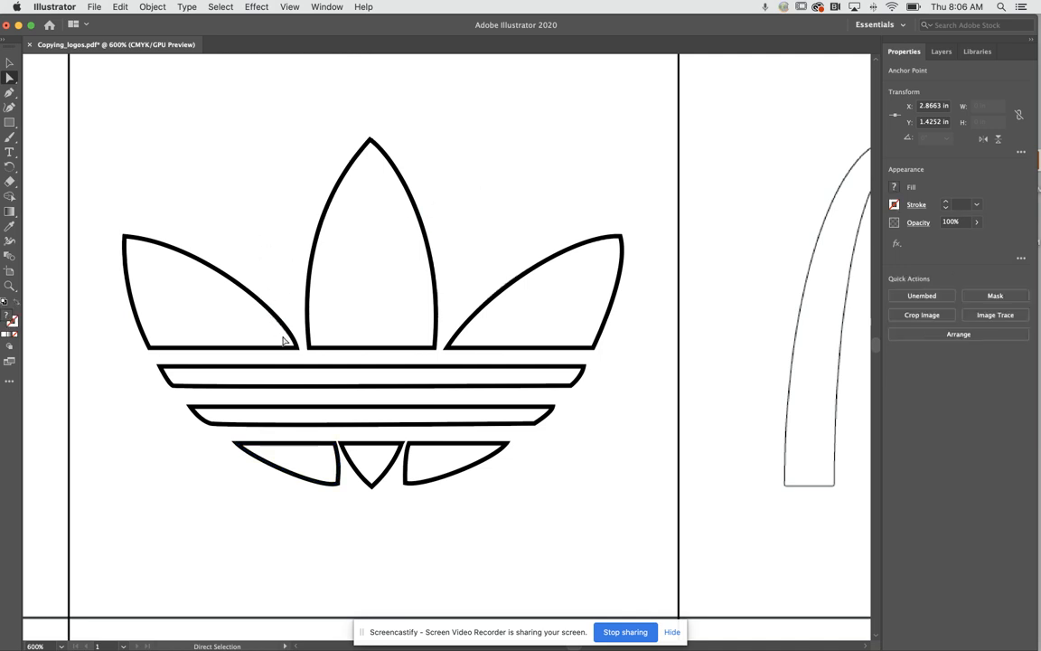
pyautogui.click(193, 370)
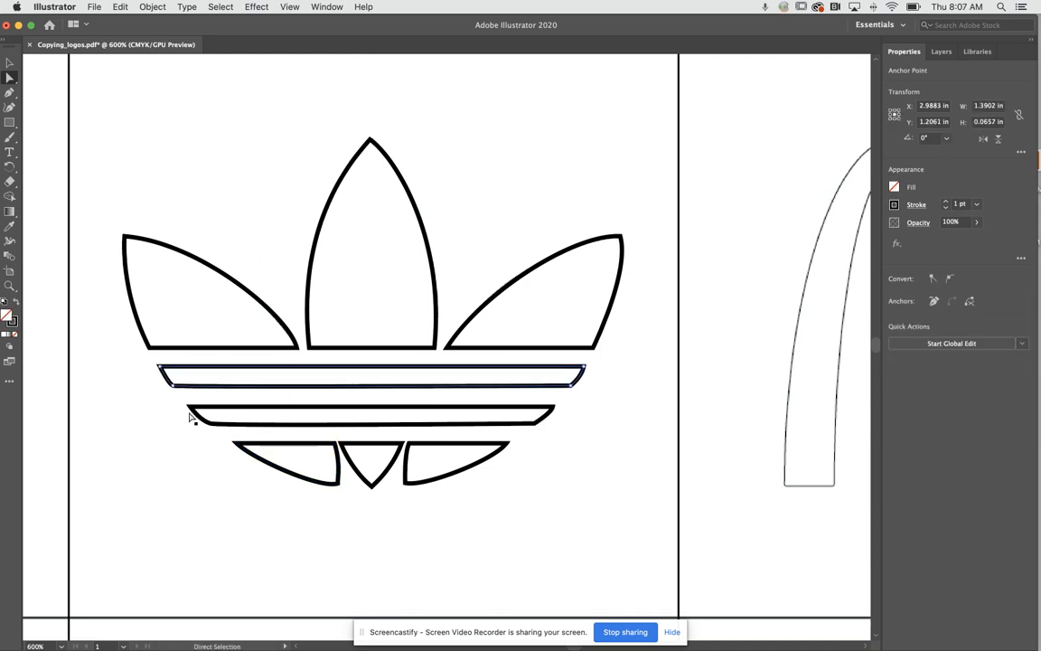